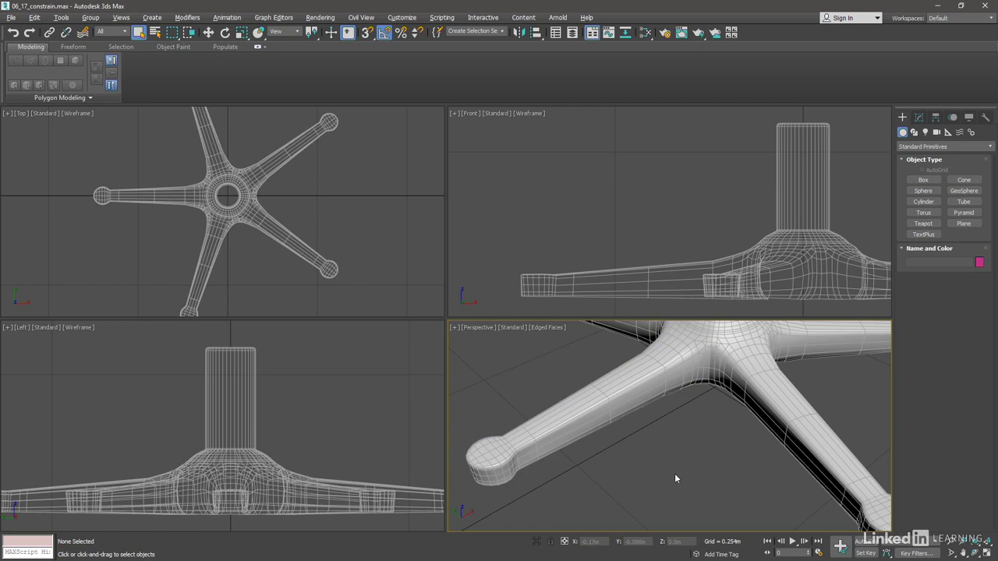
Step: Select the chair base leg and show its Editable Poly settings in the Modify panel
click(600, 401)
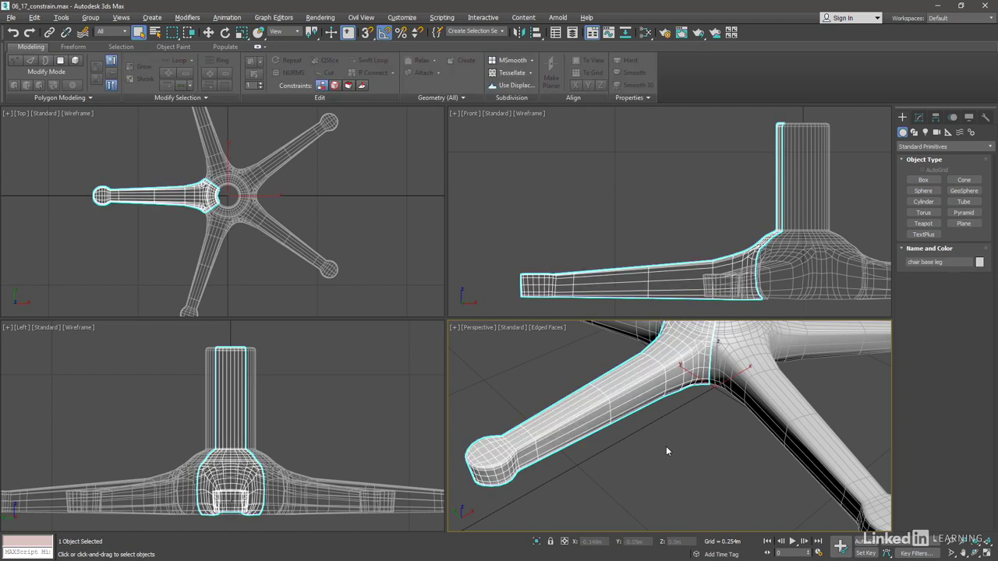
click(918, 118)
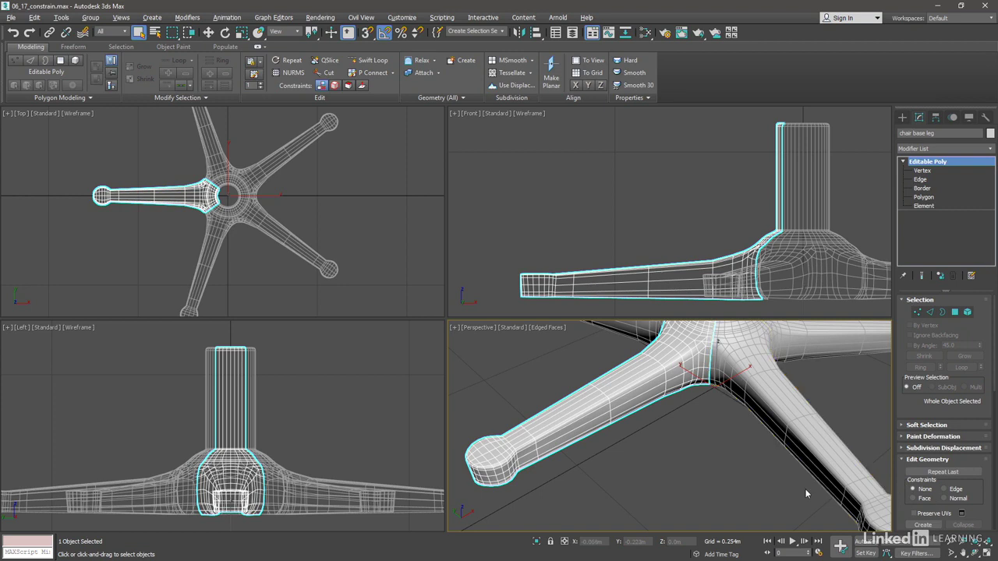
Step: In Edge mode, select the edge loop encircling the chair leg
click(929, 312)
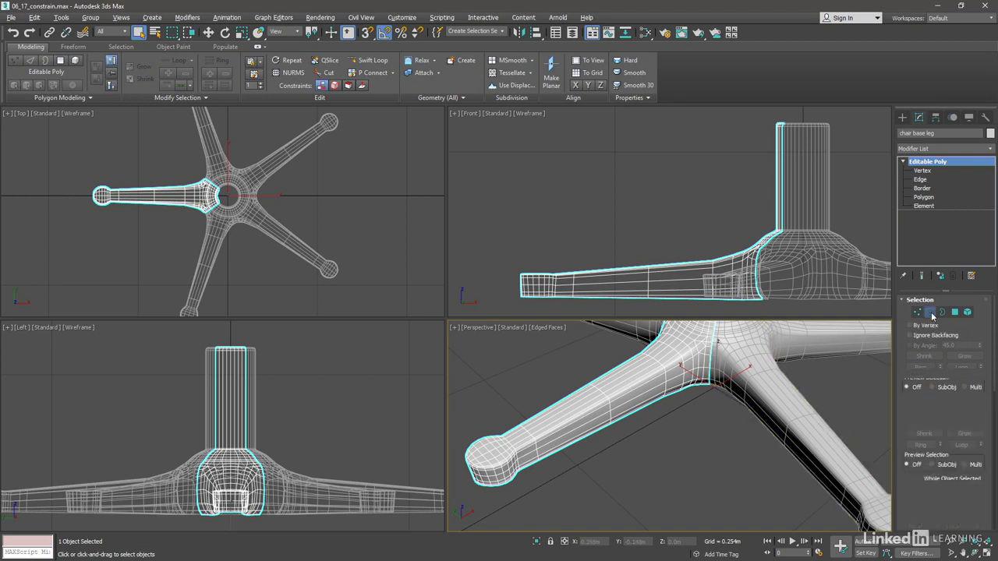
double_click(611, 404)
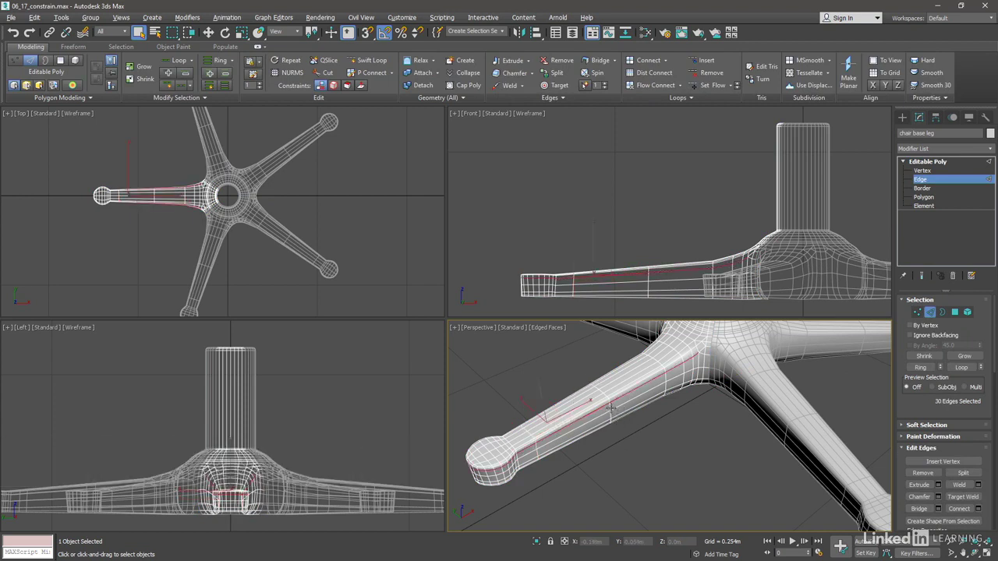
click(611, 415)
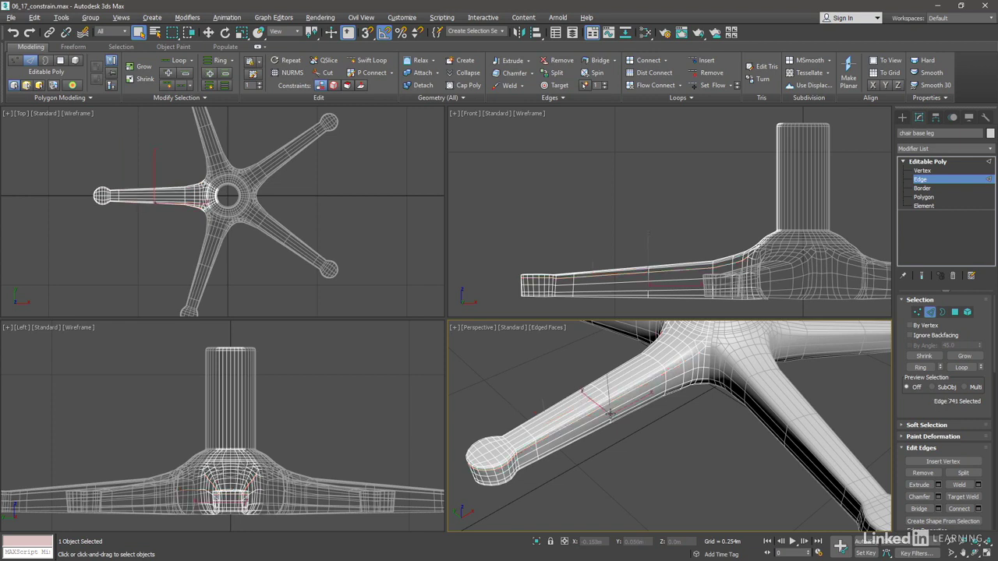
shift+click(608, 405)
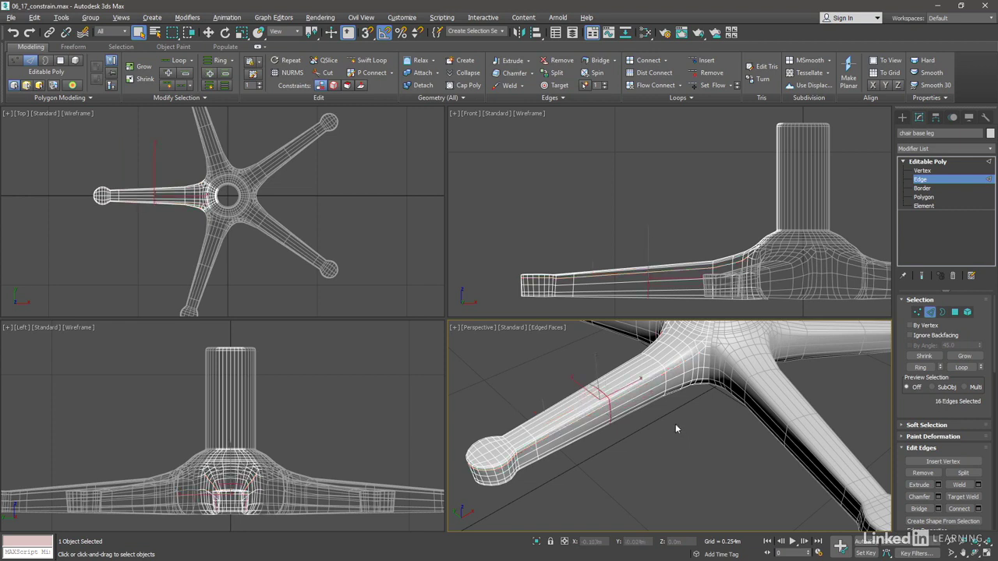
Step: Try moving the leg's edge loop, then undo the distorting move
key(w)
click(208, 33)
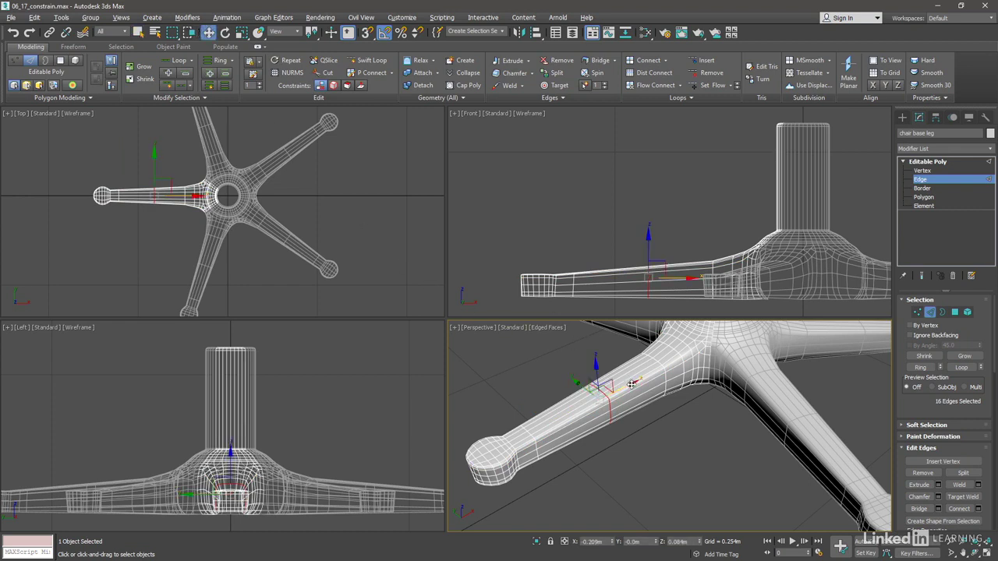
mouse_move(634, 383)
mouse_down()
mouse_move(681, 390)
mouse_move(679, 447)
mouse_up()
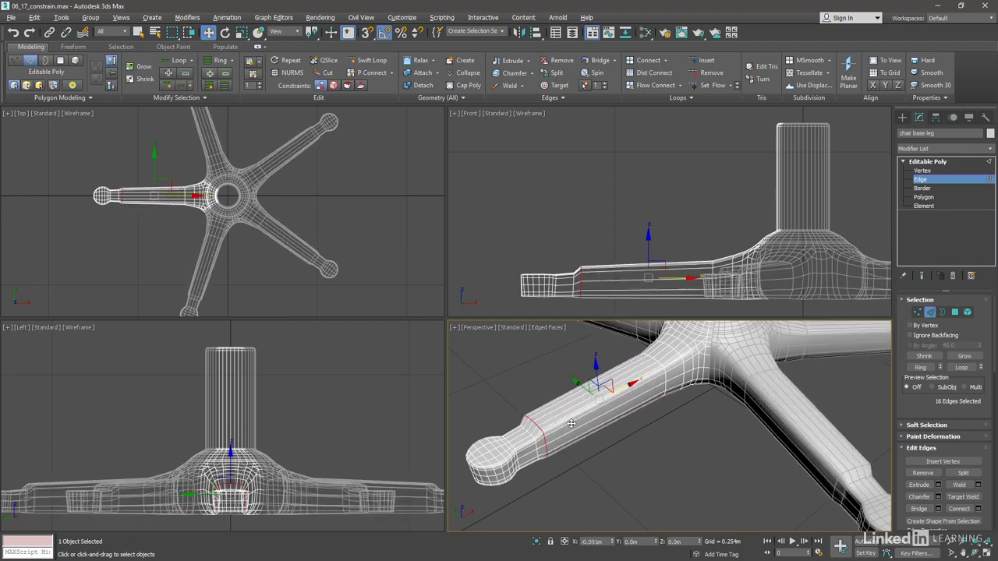
click(13, 32)
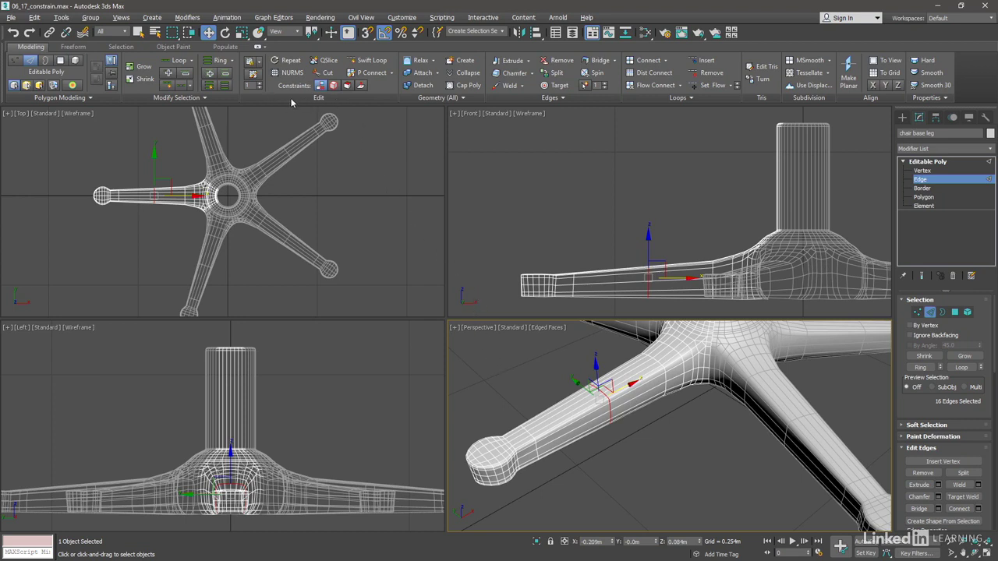
Step: Slide the 16-edge loop toward the leg's rounded foot with Edge constraint, then reset constraints to None
click(334, 86)
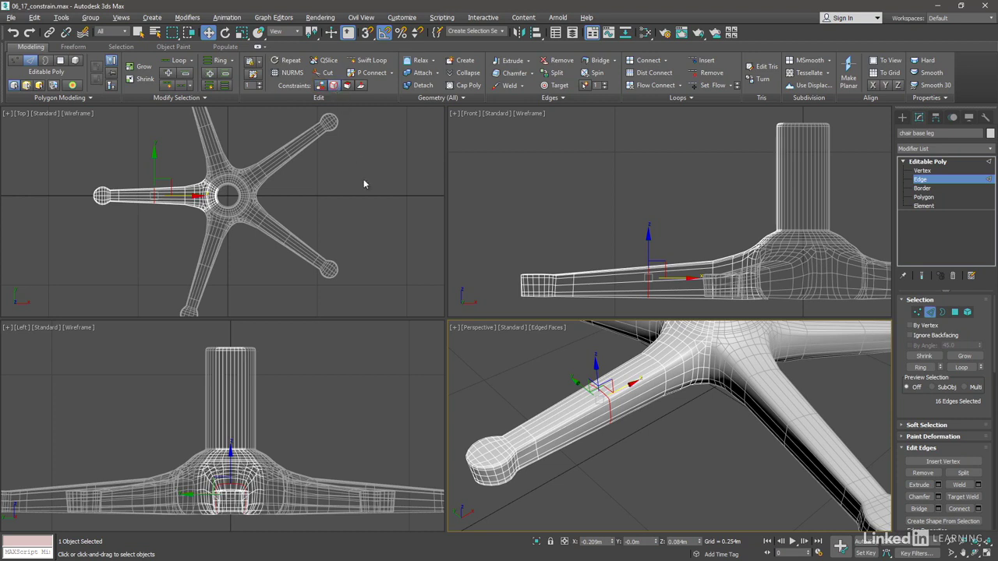
mouse_move(633, 383)
mouse_down()
mouse_move(570, 417)
mouse_move(663, 397)
mouse_move(680, 383)
mouse_move(669, 390)
mouse_up()
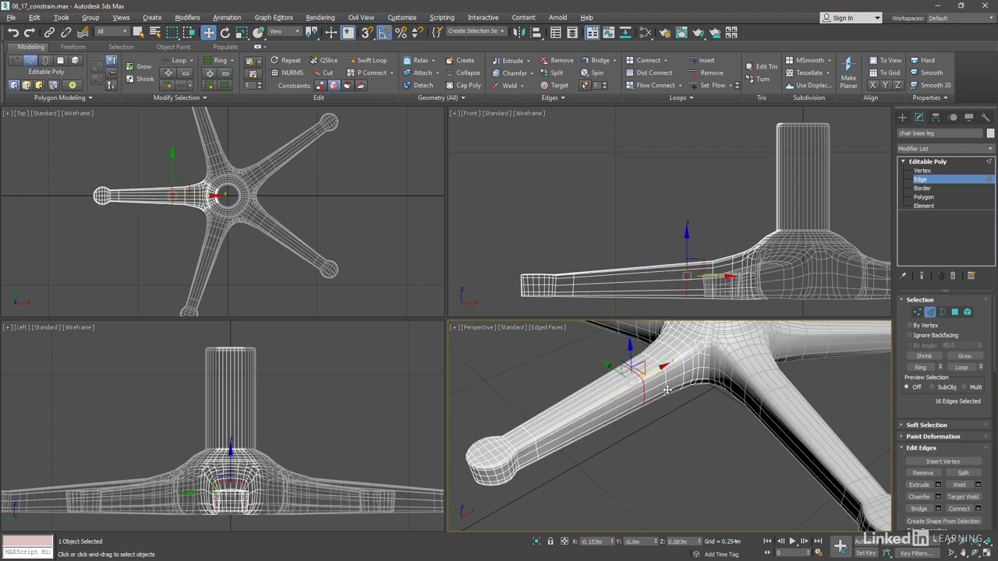
mouse_move(536, 450)
mouse_down()
mouse_move(575, 421)
mouse_move(563, 428)
mouse_move(717, 441)
mouse_up()
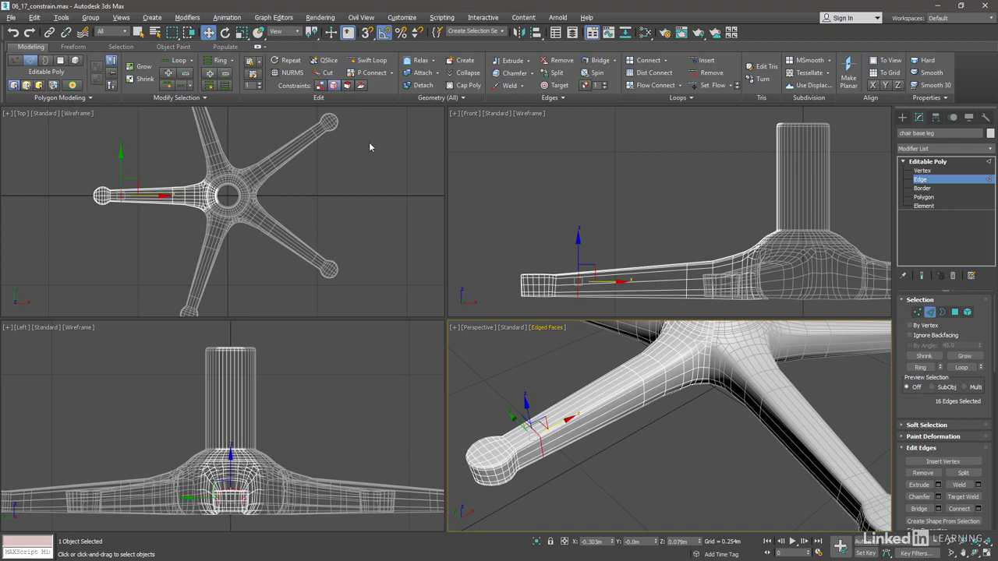
click(320, 86)
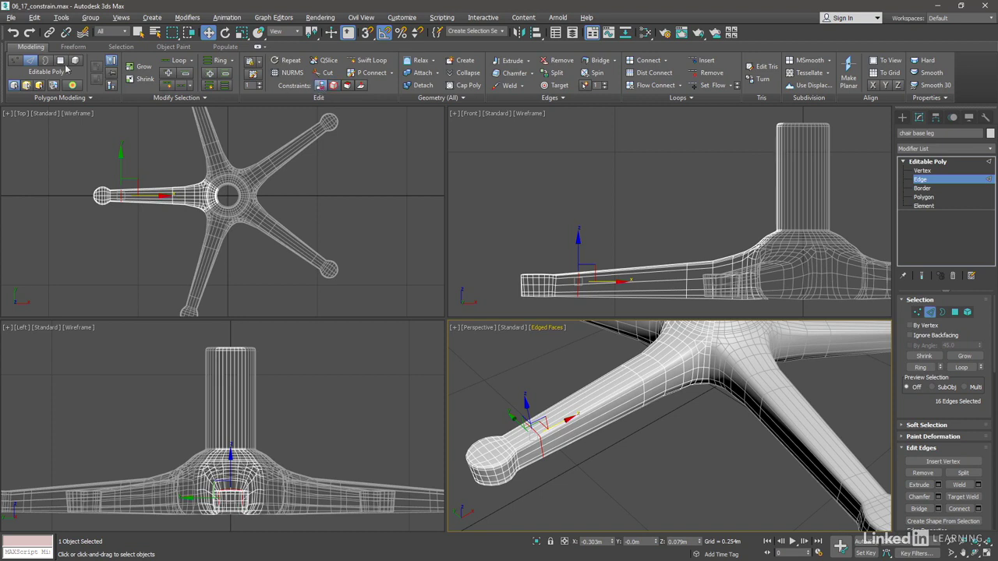
Step: Leave Edge sub-object mode and frame the whole chair base in the Perspective view
click(30, 61)
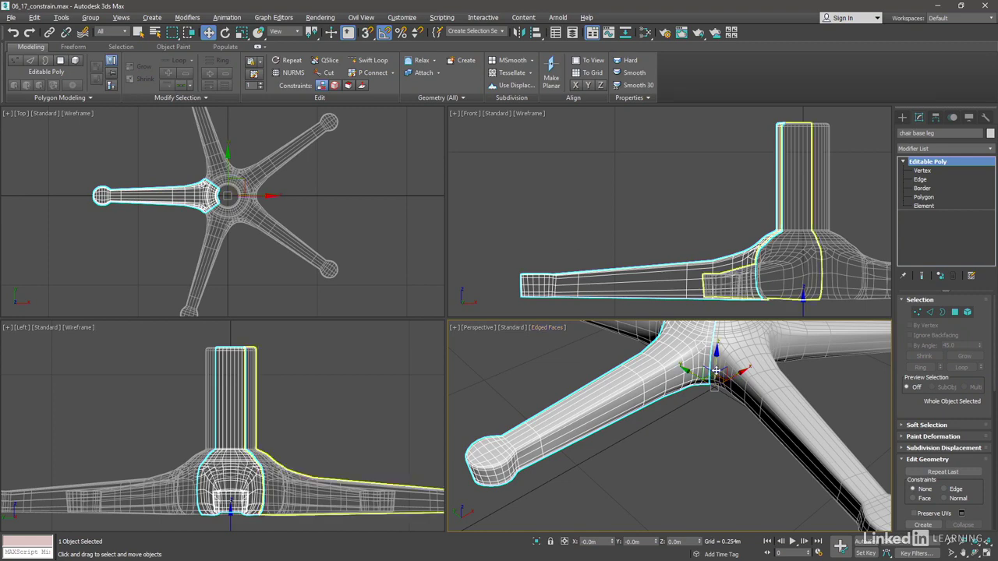
scroll(687, 451, down, 5)
middle_drag(687, 447, 672, 407)
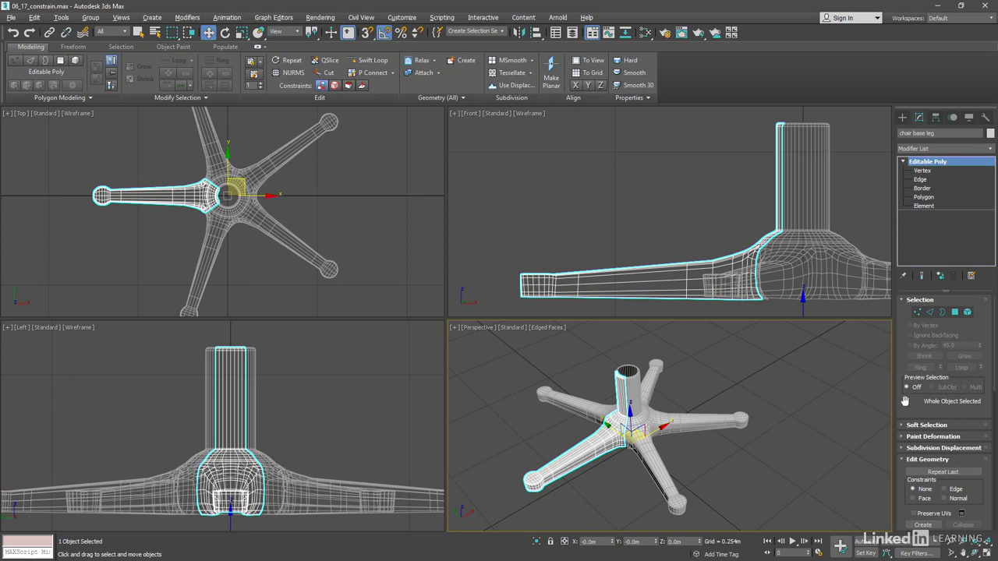
Step: Check the other legs, then select chair base leg as the object to attach to
scroll(904, 404, down, 3)
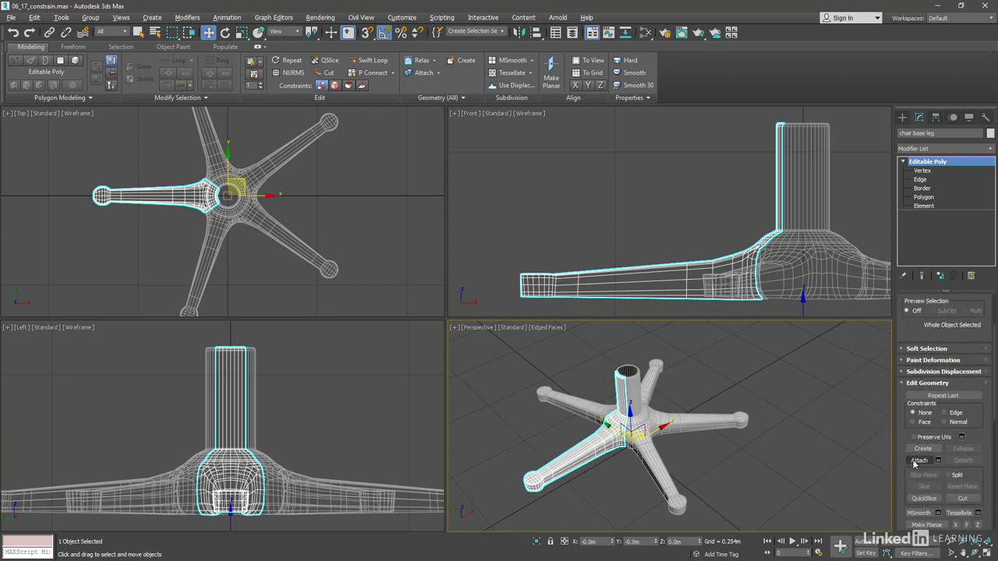
click(919, 460)
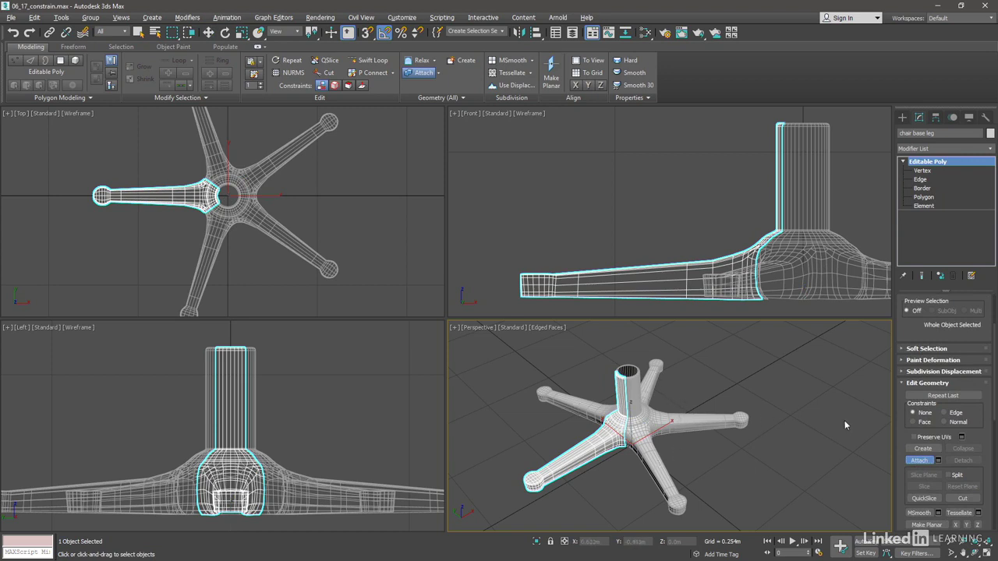
click(918, 461)
key(w)
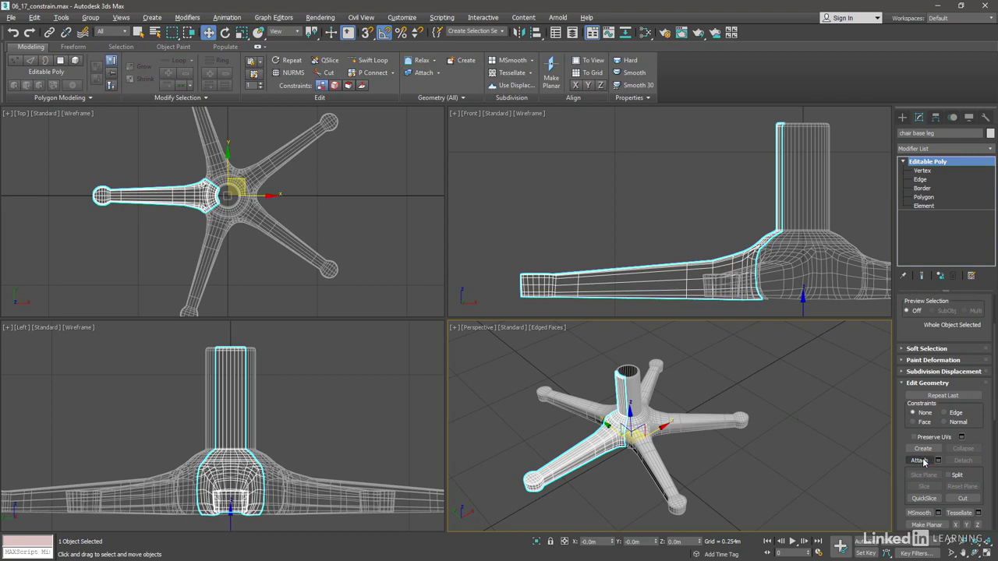
click(578, 406)
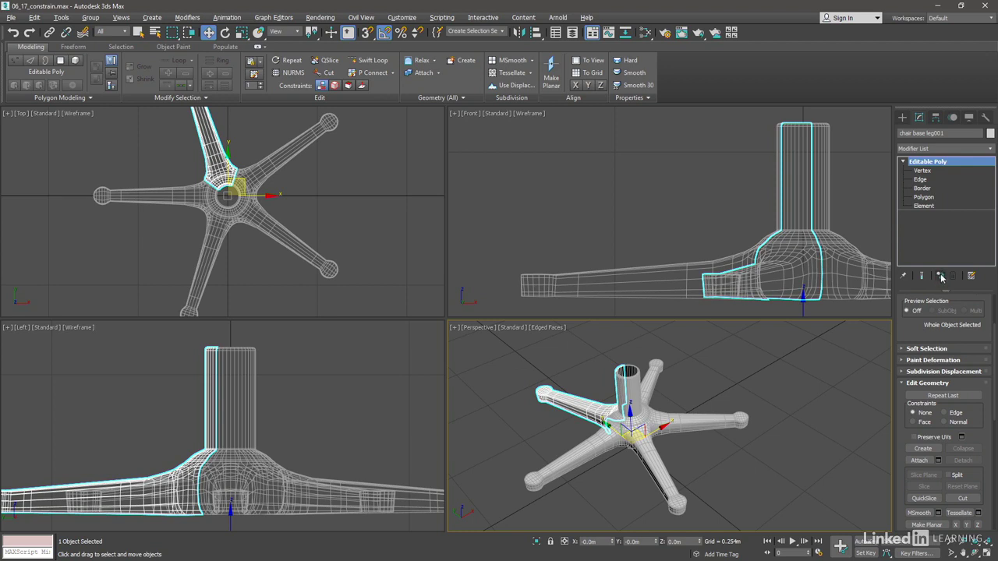
click(655, 371)
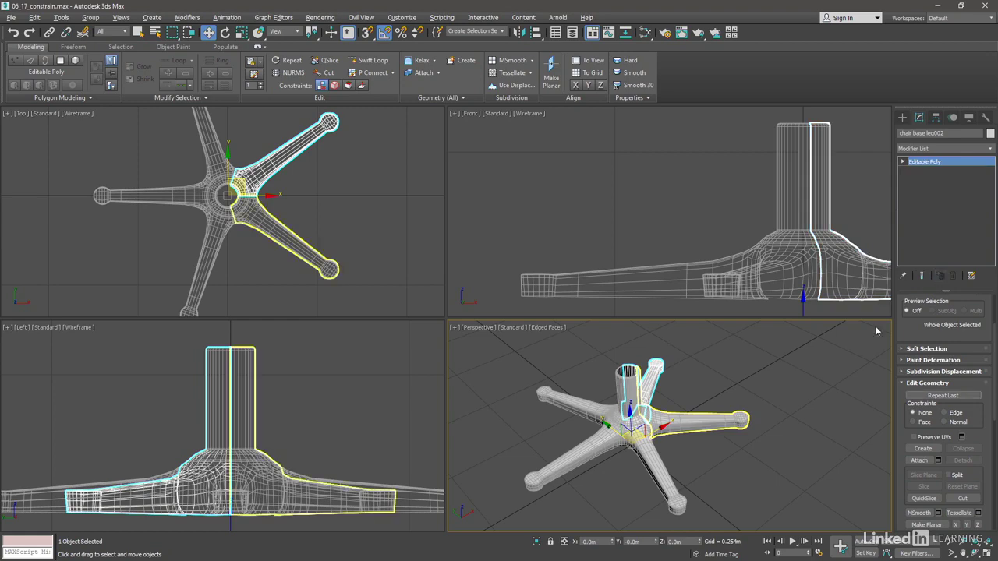
click(666, 475)
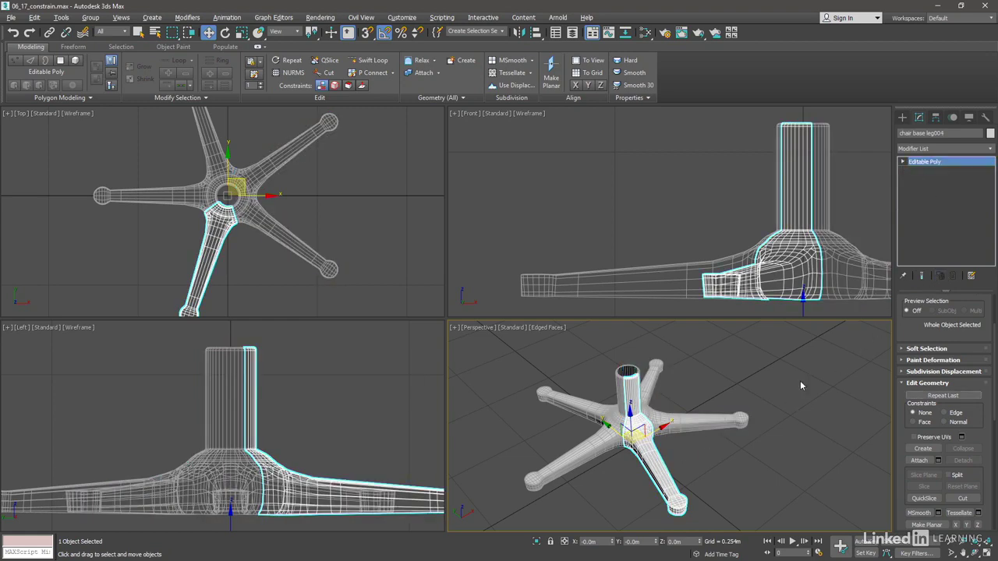
click(558, 461)
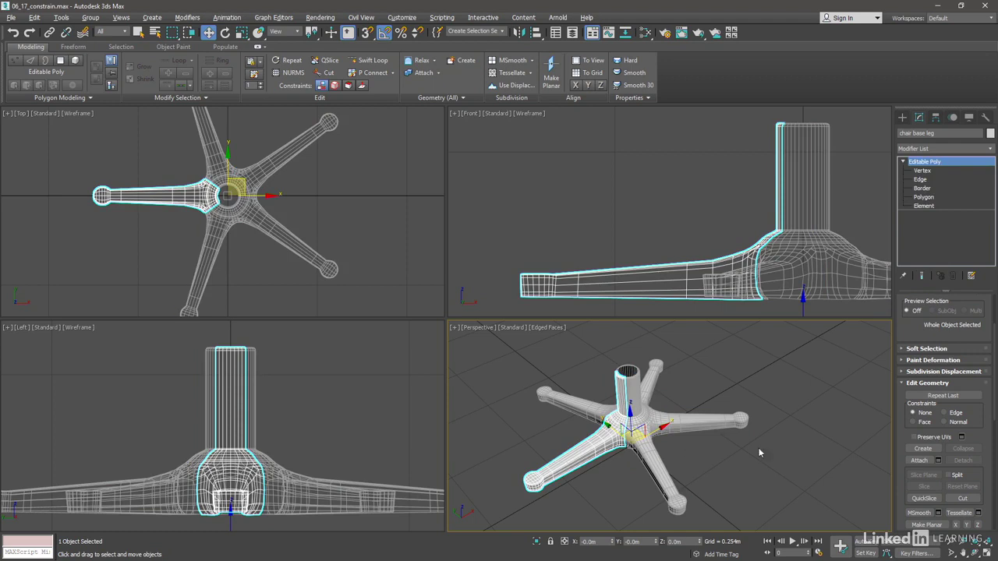
Step: Attach the back-left, back, right and front legs to chair base leg
click(920, 460)
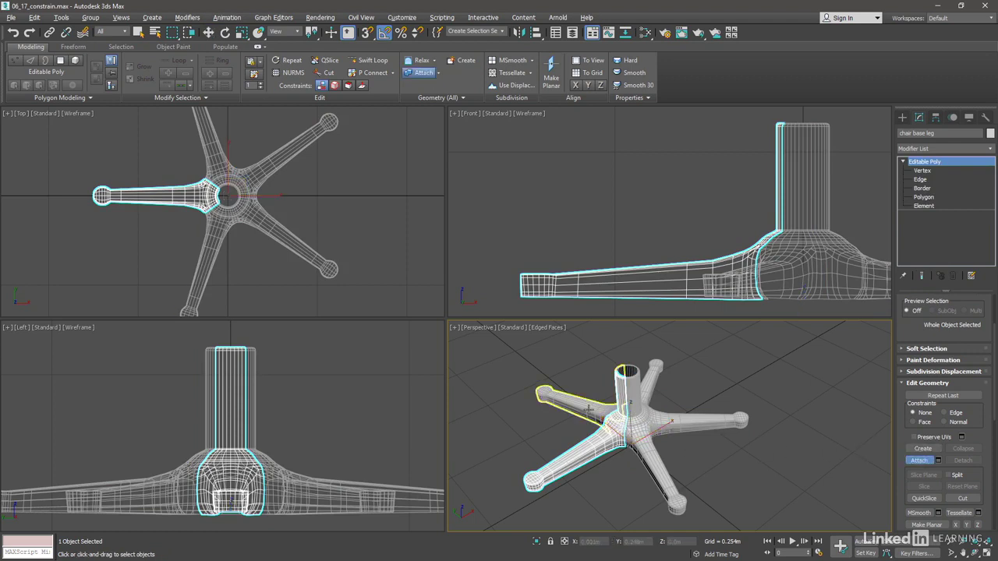
click(581, 399)
click(655, 379)
click(687, 416)
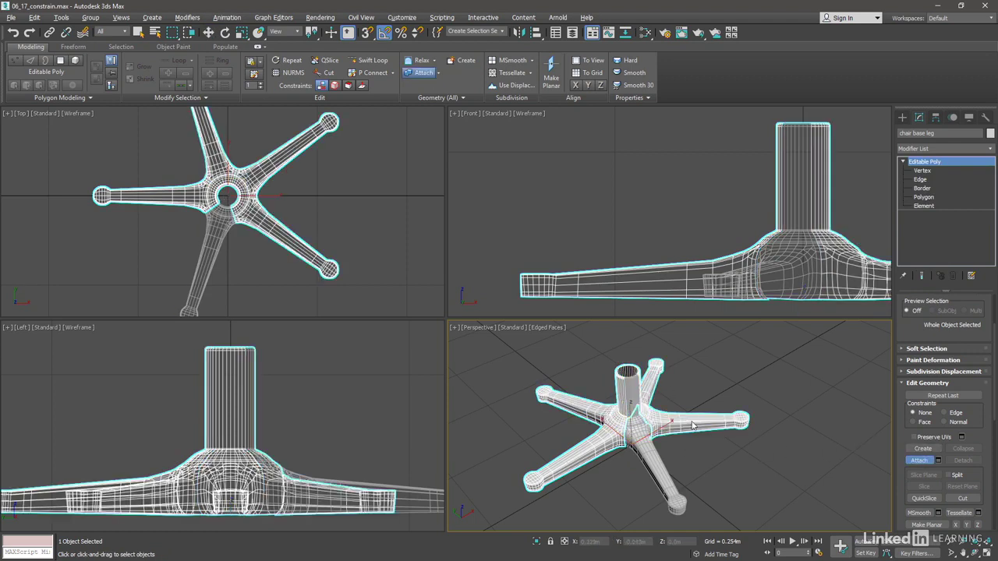
click(667, 466)
right_click(890, 455)
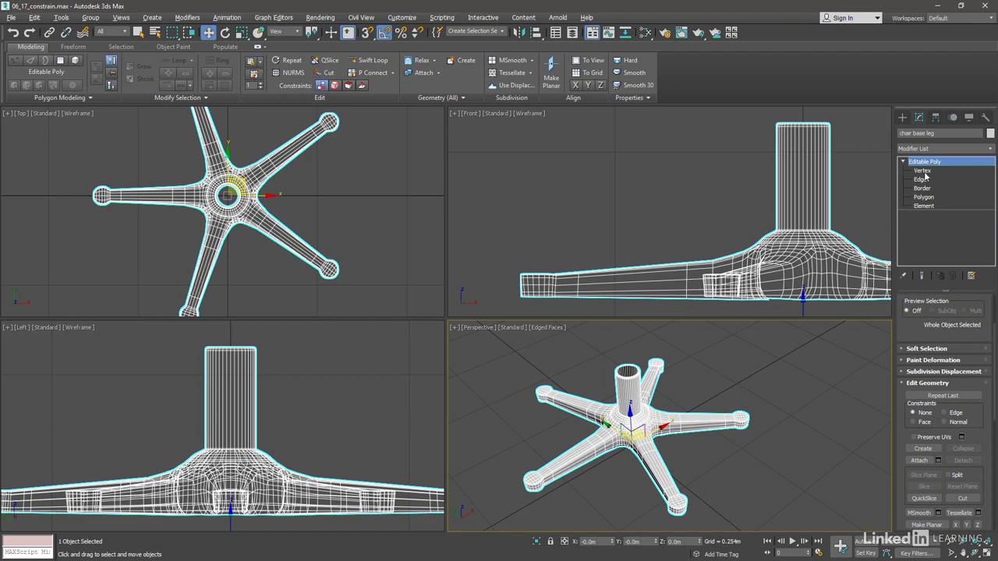
Step: At Vertex level, marquee-select all the chair base's vertices and zoom in on the central post
click(922, 170)
click(786, 341)
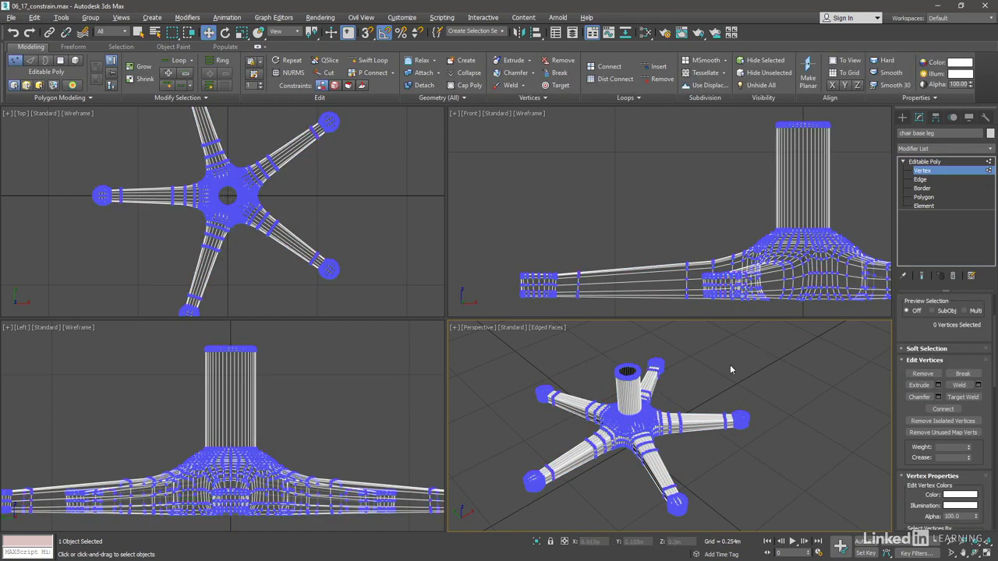
drag(490, 344, 785, 522)
scroll(624, 422, up, 2)
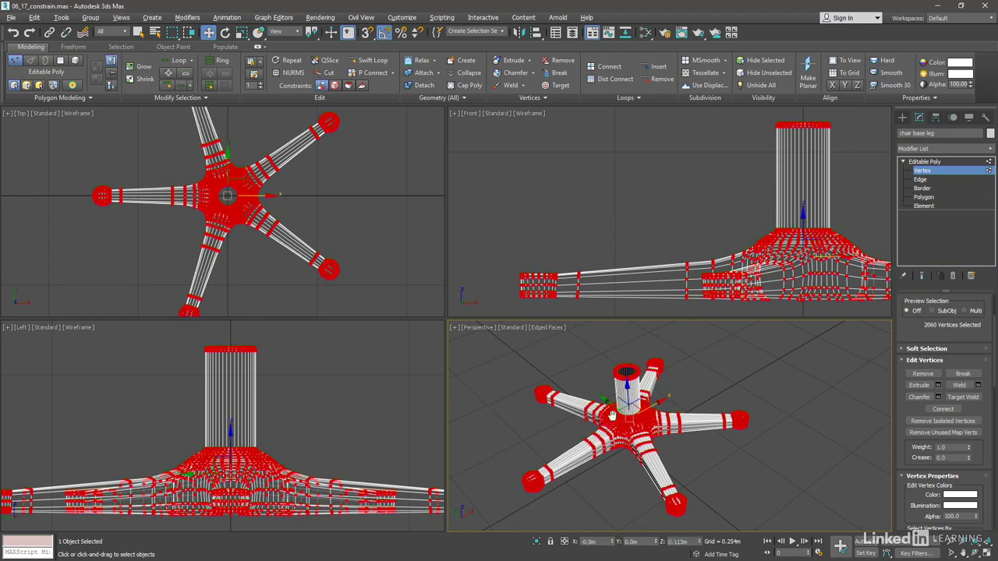
scroll(627, 418, up, 4)
scroll(632, 411, up, 3)
scroll(636, 410, up, 4)
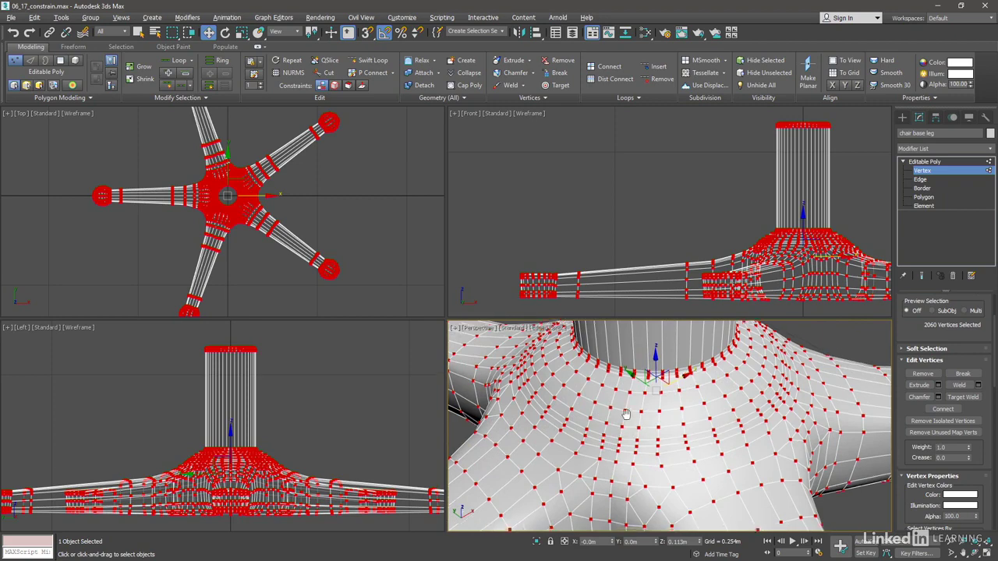
middle_drag(626, 428, 632, 400)
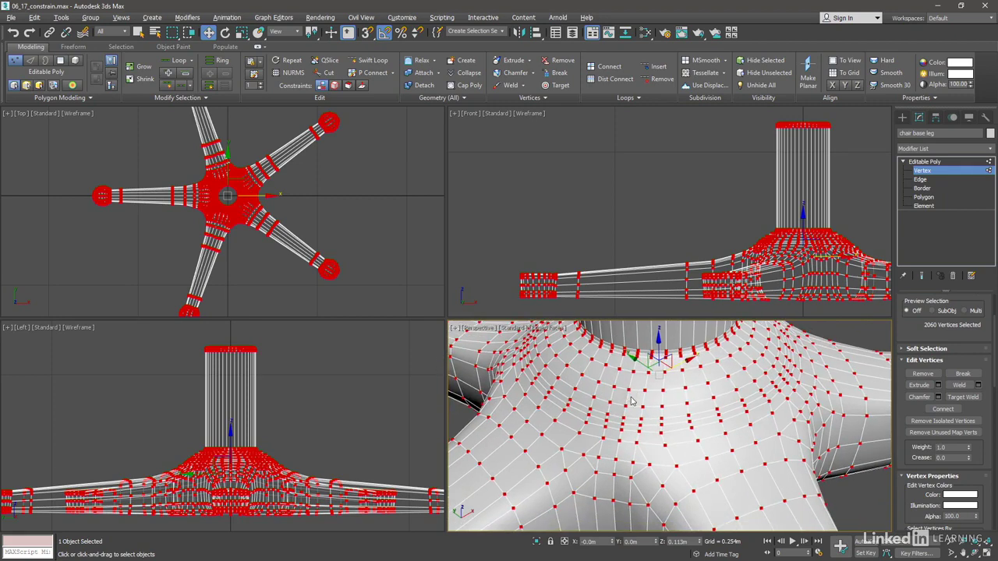
Step: Weld the overlapping vertices, reducing the count from 2060 to 1955
click(980, 387)
click(980, 387)
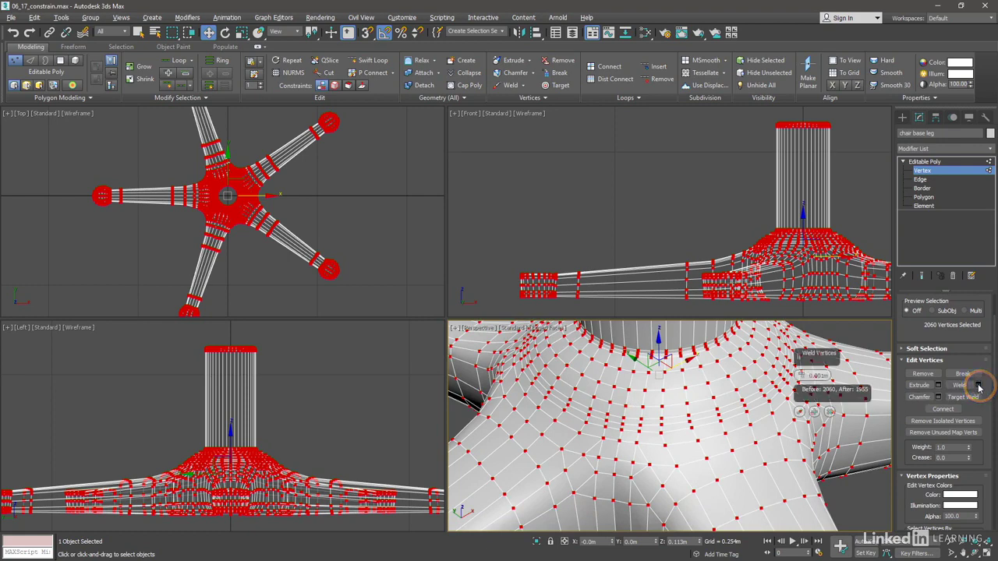
mouse_move(798, 357)
mouse_down()
mouse_move(818, 329)
mouse_move(477, 430)
mouse_up()
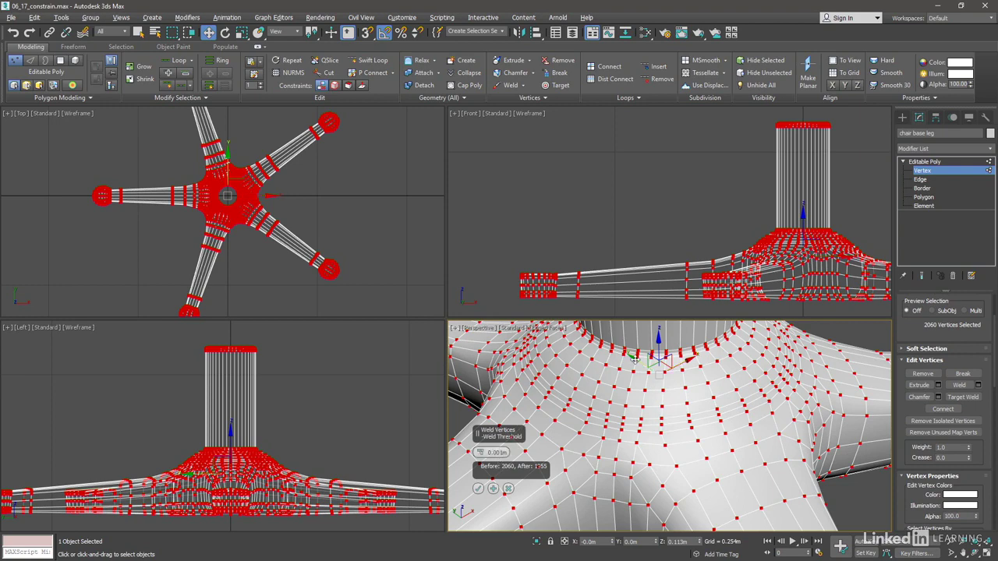
click(479, 489)
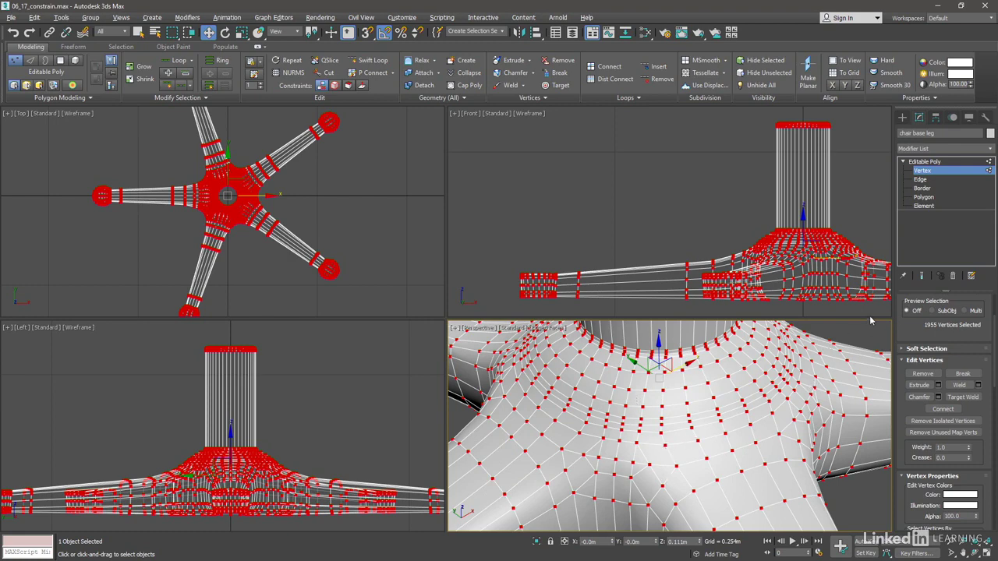
click(924, 207)
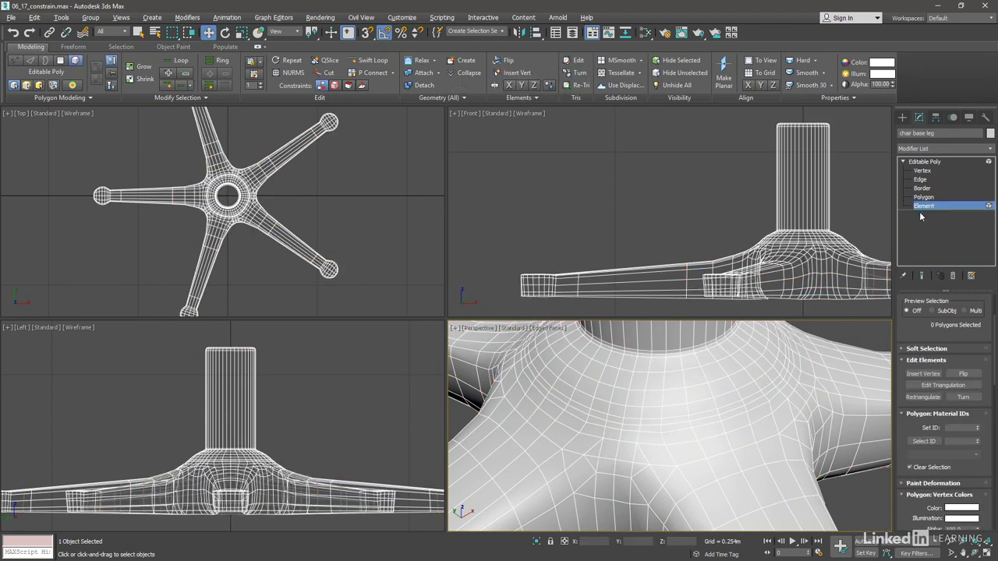
Step: At Element level, select the base to confirm it is one continuous element
click(831, 350)
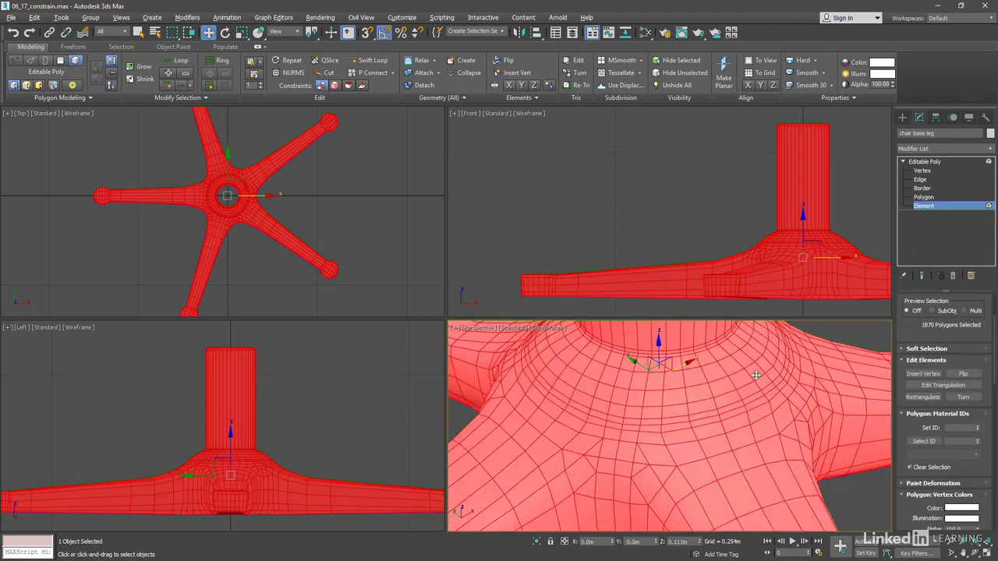
scroll(756, 375, down, 3)
scroll(756, 375, down, 3)
alt+middle_drag(772, 379, 564, 388)
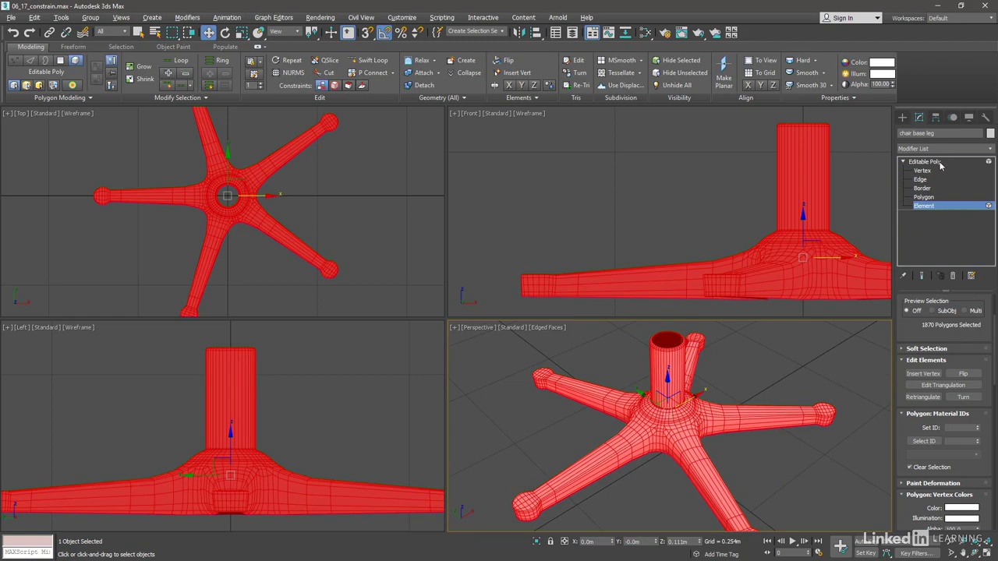
Step: Back at Editable Poly level, rename the object from 'chair base leg' to 'chair base'
click(928, 162)
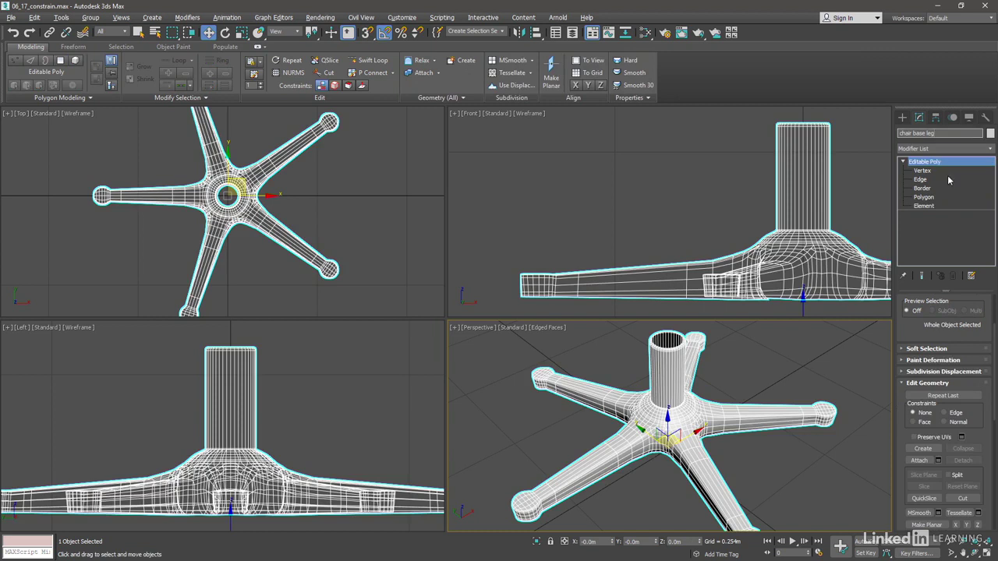
key(BackSpace)
key(Return)
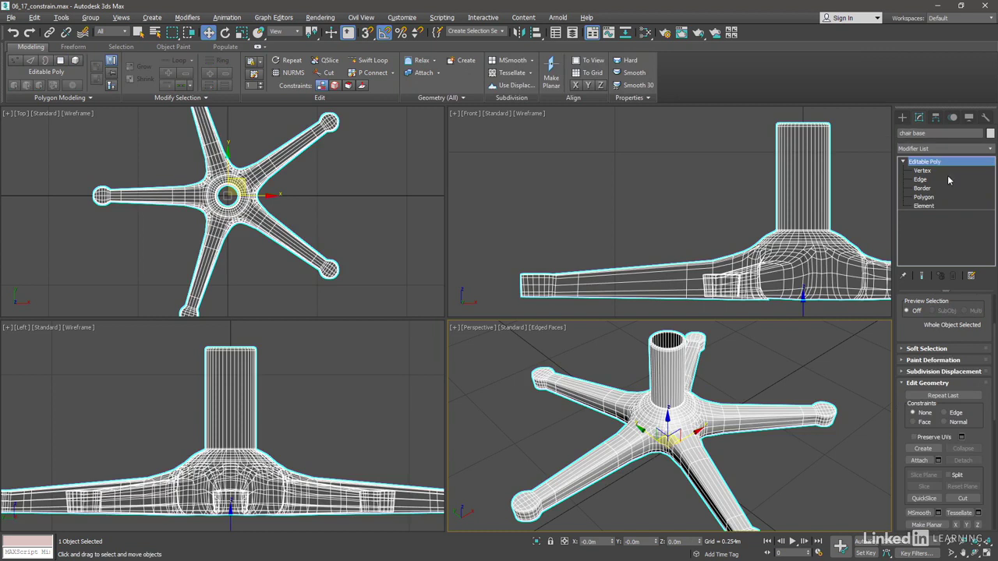